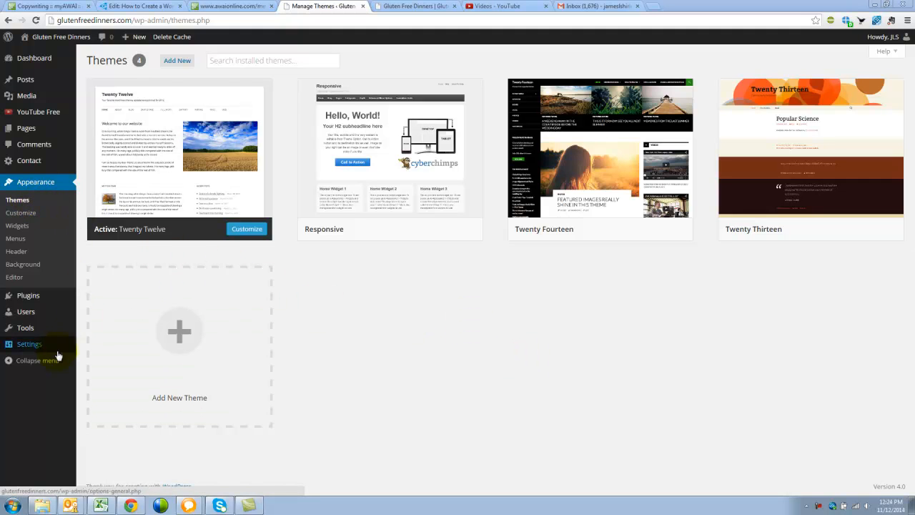
# Step: In the Discussion settings, disable people posting comments on new articles and save the changes
pyautogui.moveTo(51, 351)
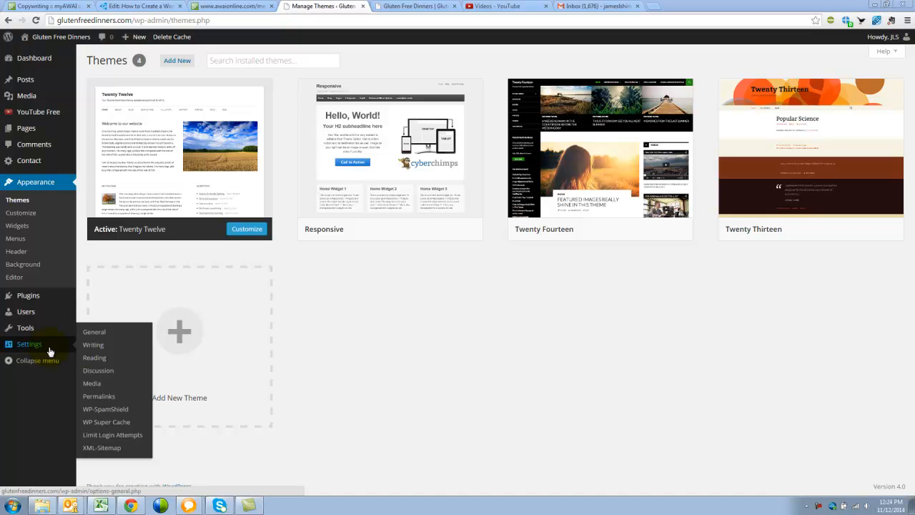
pyautogui.click(100, 371)
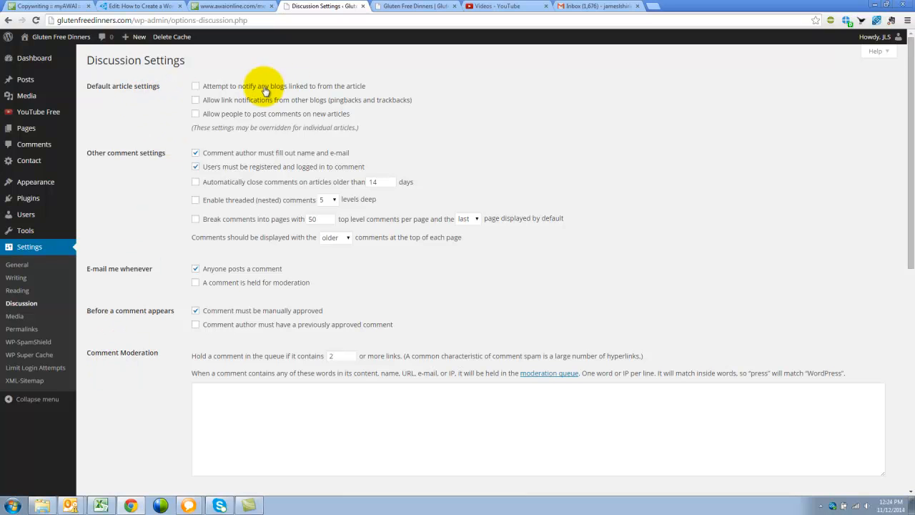
pyautogui.click(216, 114)
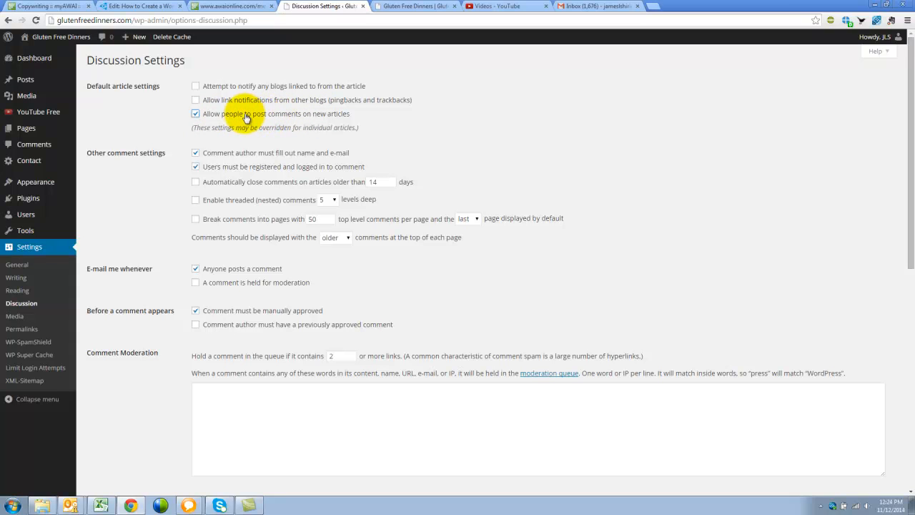
pyautogui.click(196, 113)
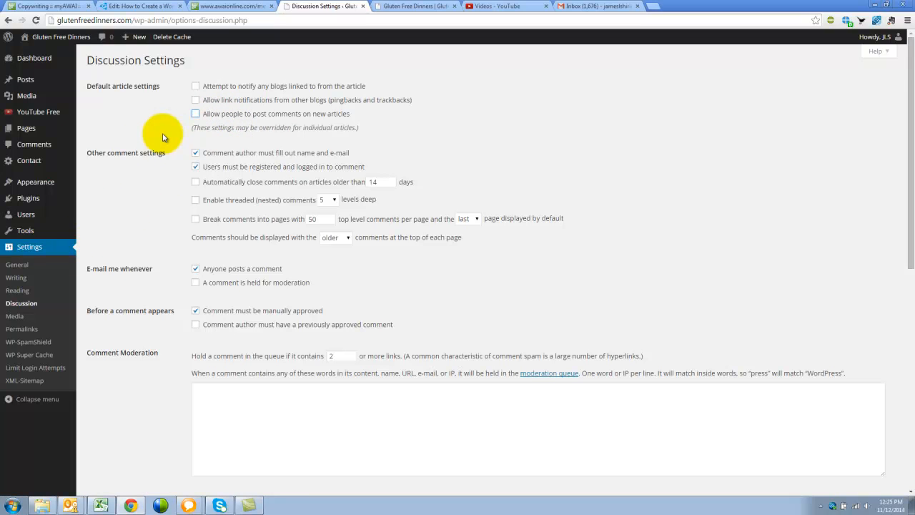
pyautogui.click(195, 114)
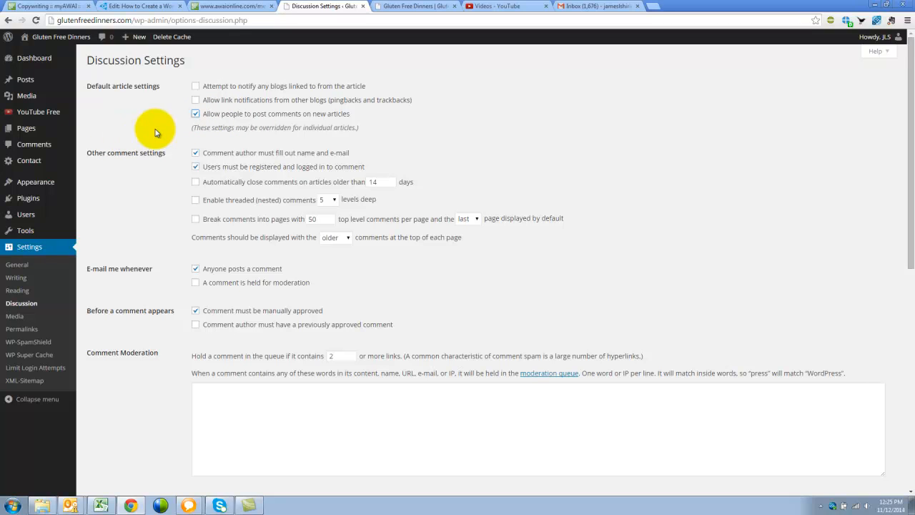
pyautogui.click(217, 117)
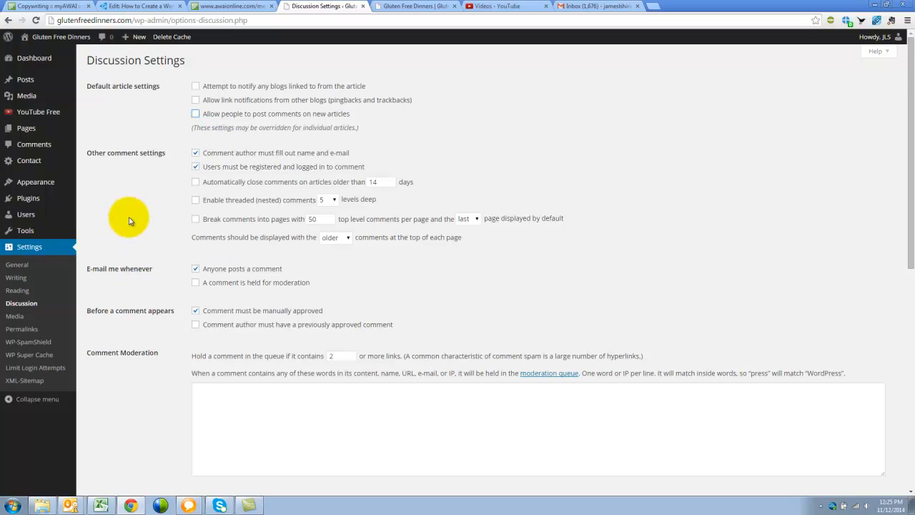
pyautogui.scroll(-7, 143, 301)
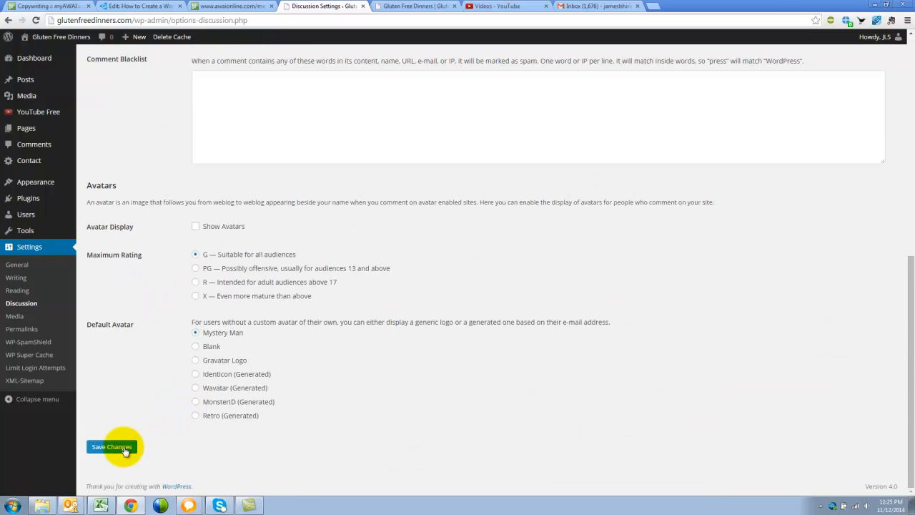
pyautogui.click(123, 449)
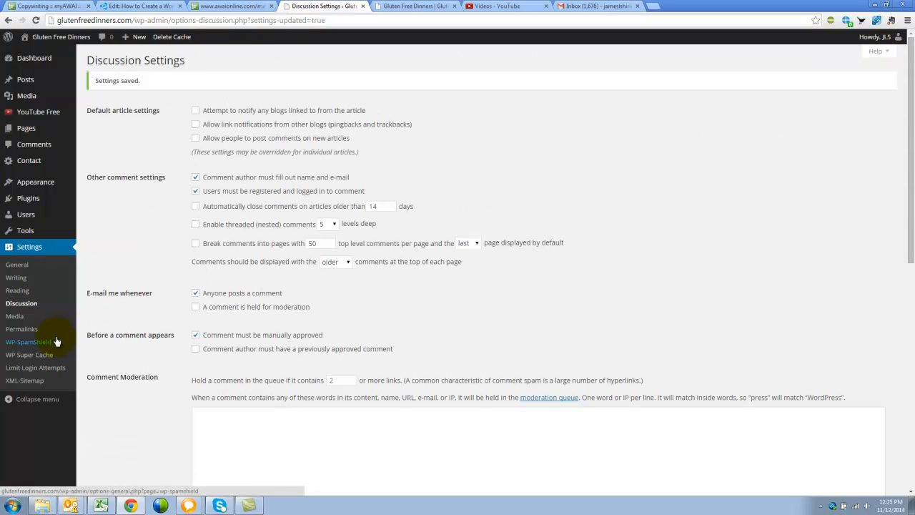
# Step: Move the existing page titled Front Page to the trash from the list of all pages
pyautogui.moveTo(26, 131)
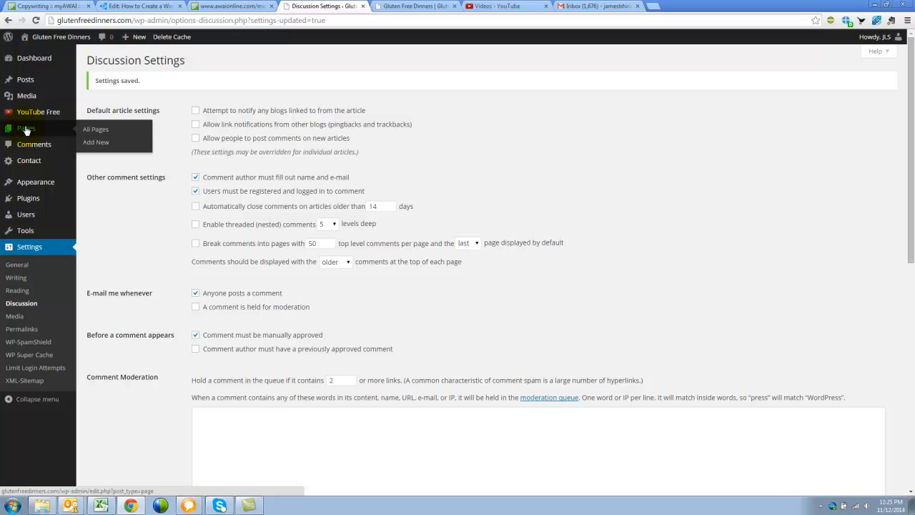
pyautogui.click(107, 132)
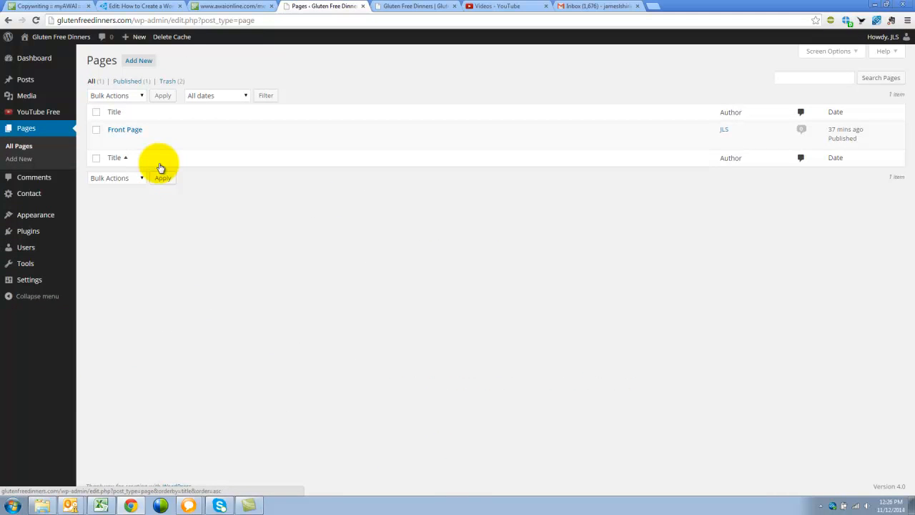
pyautogui.moveTo(143, 145)
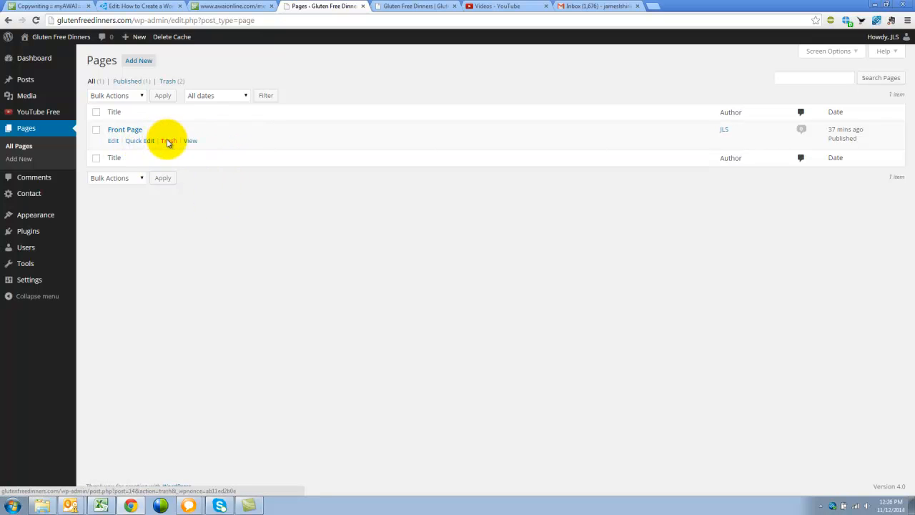
pyautogui.click(169, 140)
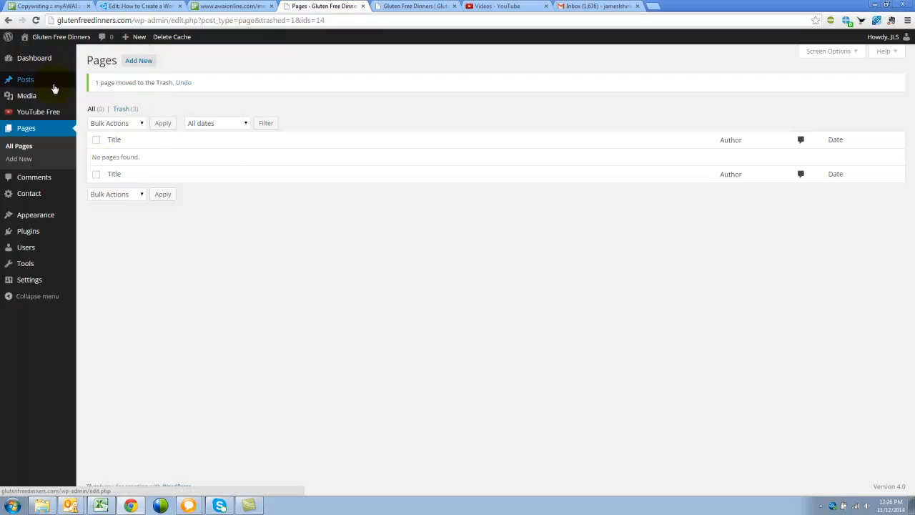
# Step: Create a new page titled "Home - Front page" with an empty body and publish it
pyautogui.click(143, 65)
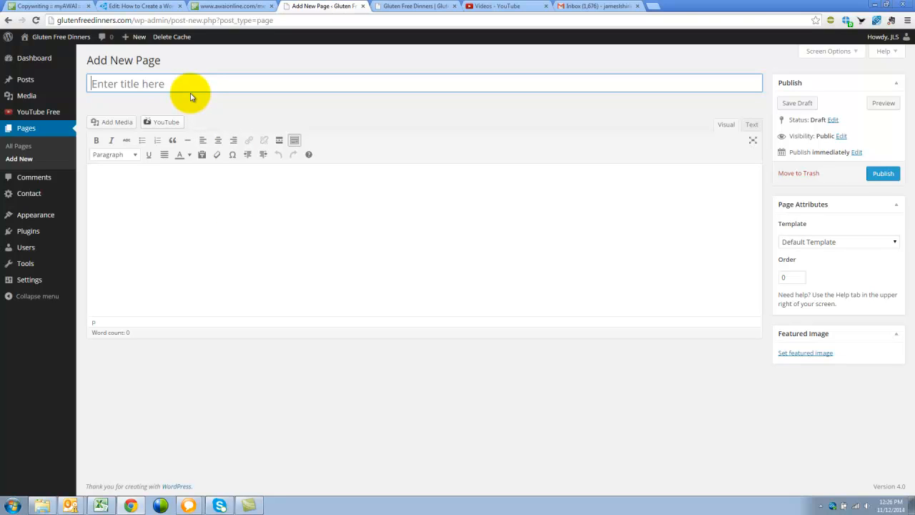
pyautogui.write('Home - Front page')
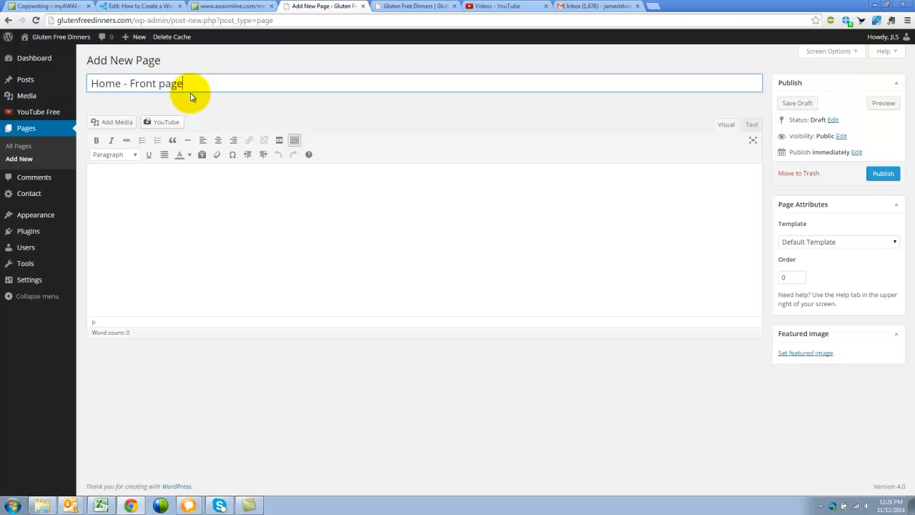
pyautogui.click(117, 231)
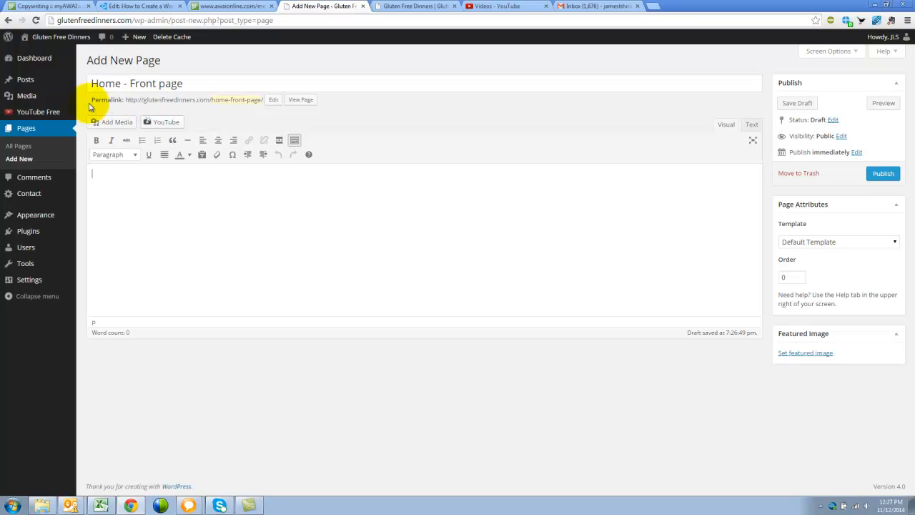
pyautogui.click(228, 83)
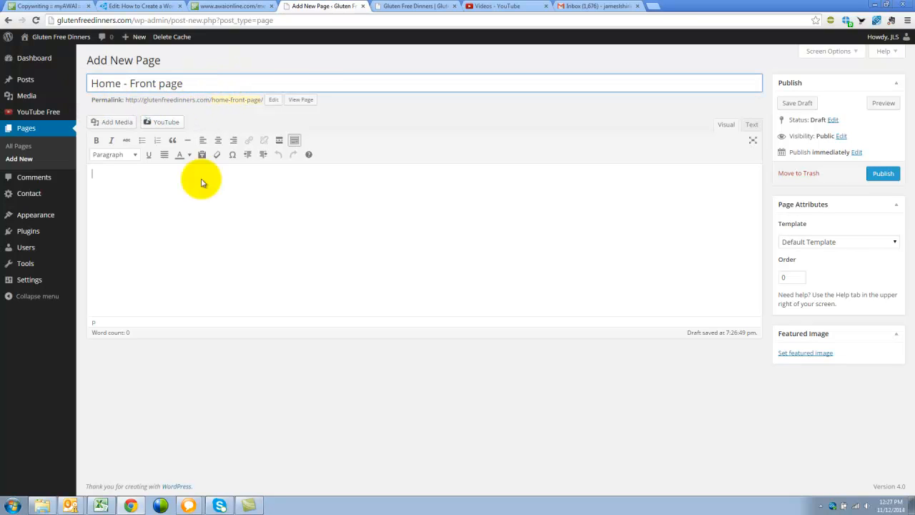
pyautogui.click(882, 173)
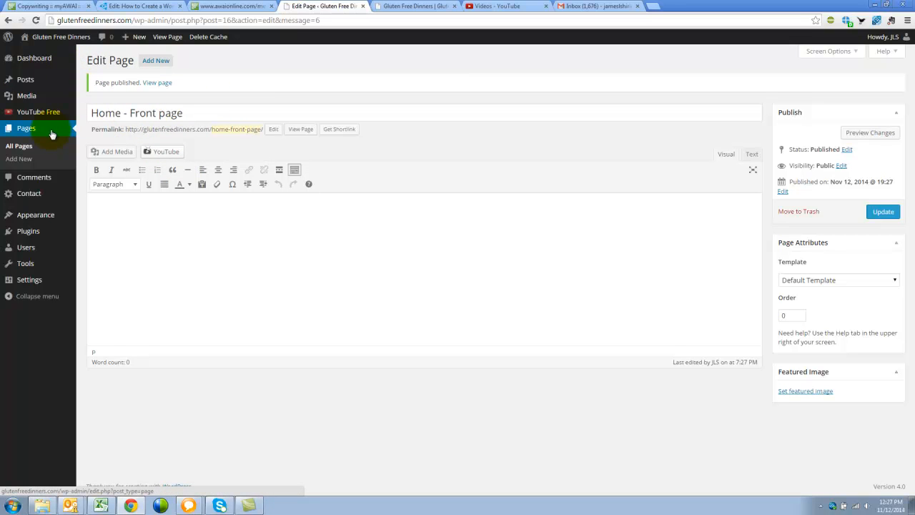
# Step: In the Reading settings, make the front page display the static page "Home - Front page" and save the changes
pyautogui.moveTo(63, 284)
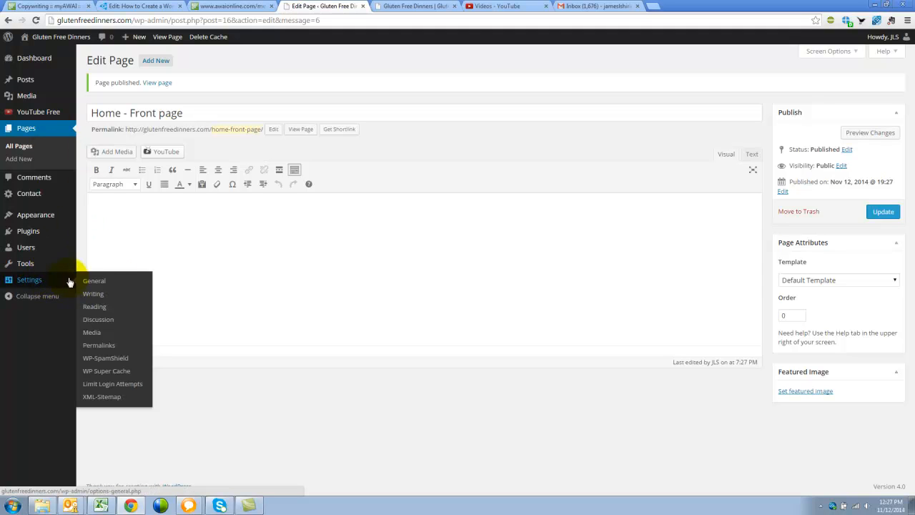
pyautogui.click(98, 307)
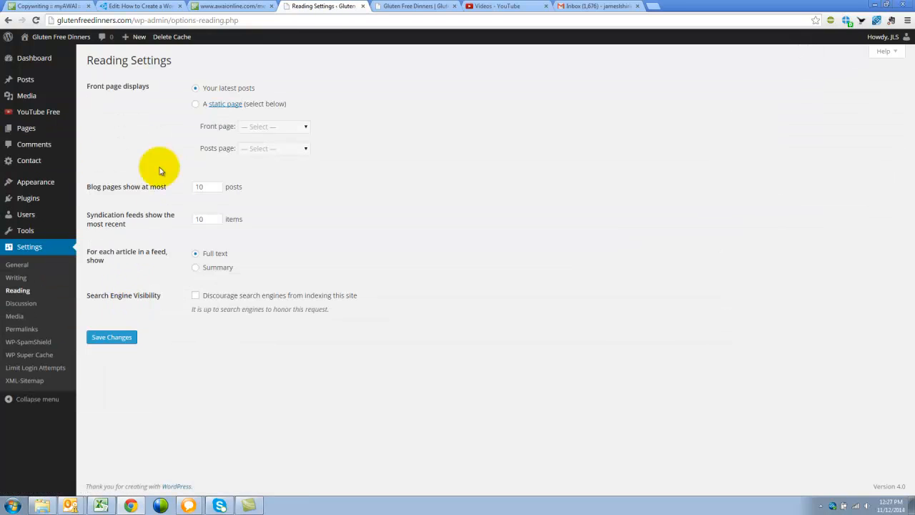
pyautogui.click(196, 105)
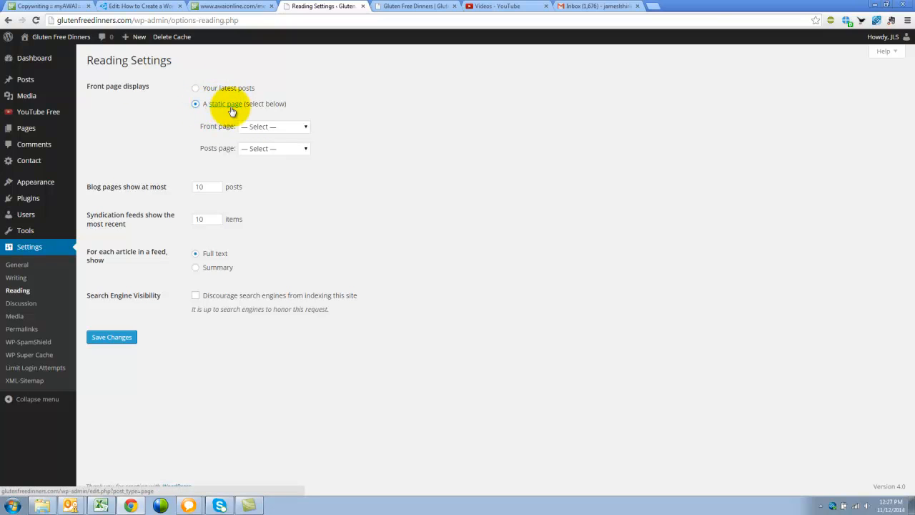
pyautogui.click(306, 128)
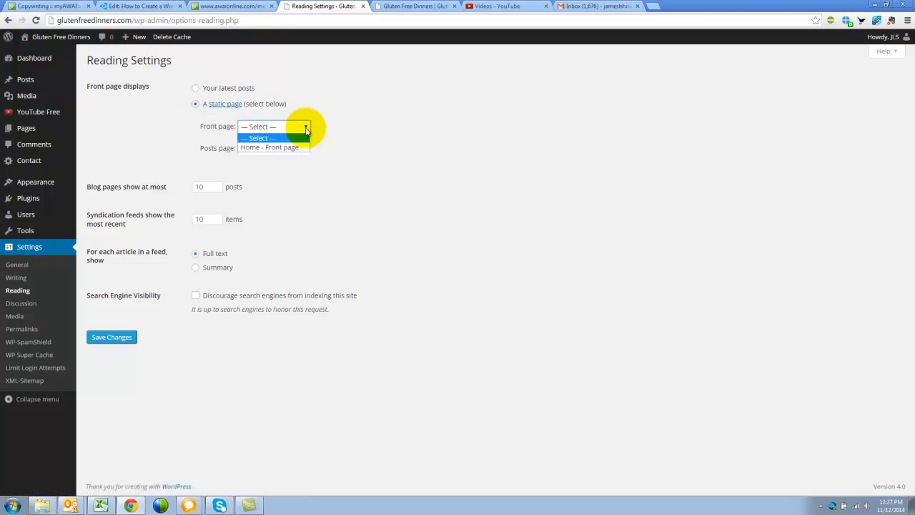
pyautogui.click(294, 148)
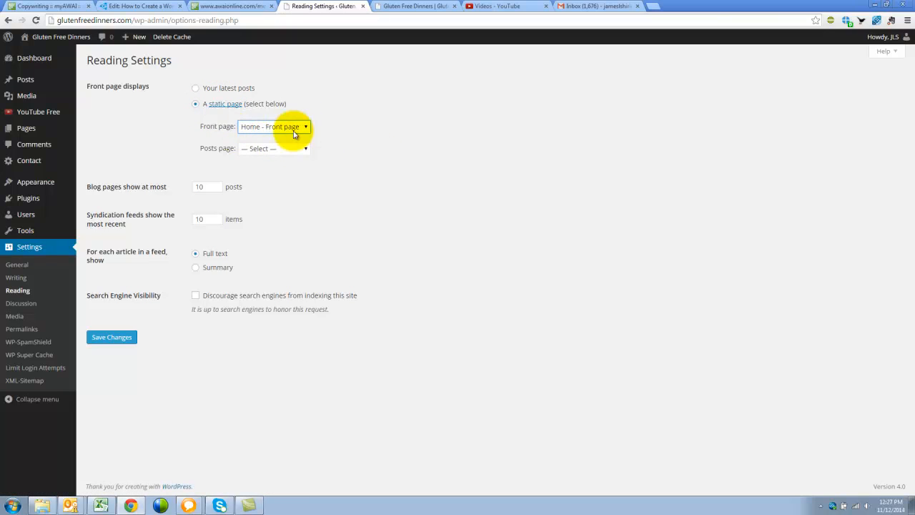
pyautogui.click(127, 336)
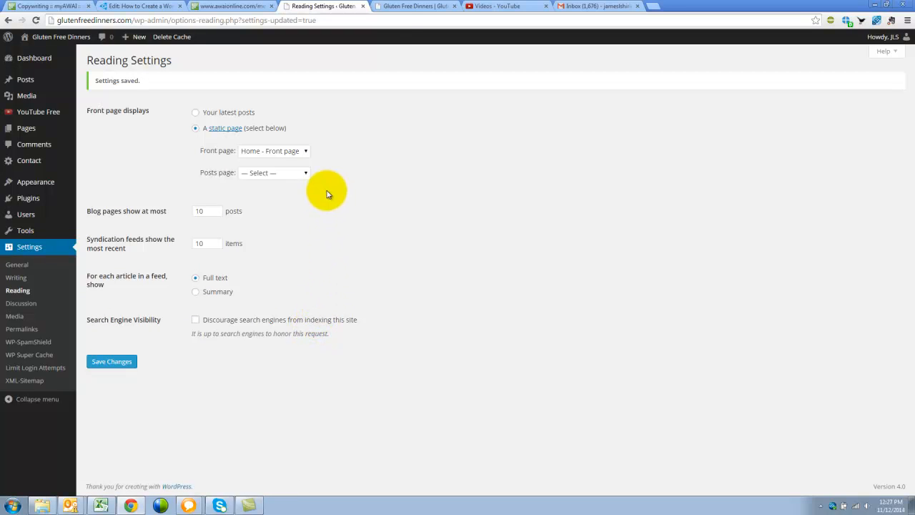
# Step: Reload the live Gluten Free Dinners site and check the page title shown on its front page
pyautogui.click(395, 11)
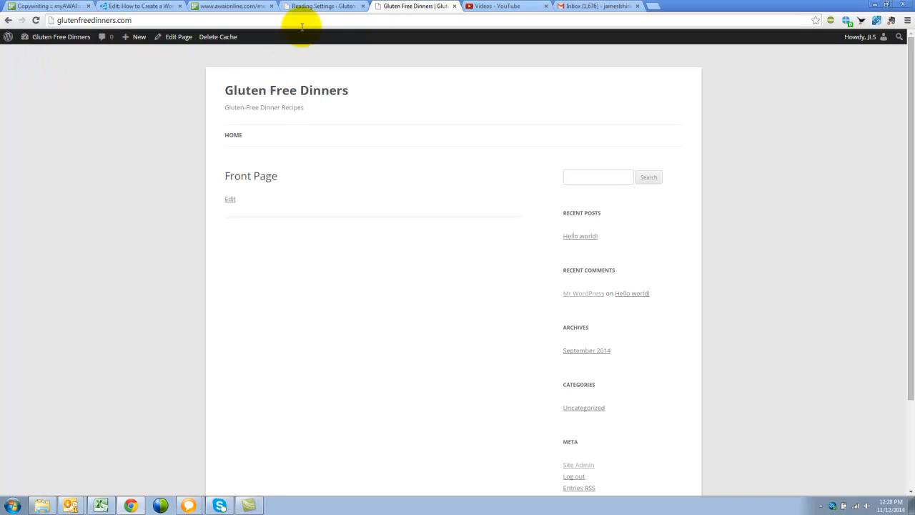
pyautogui.click(419, 20)
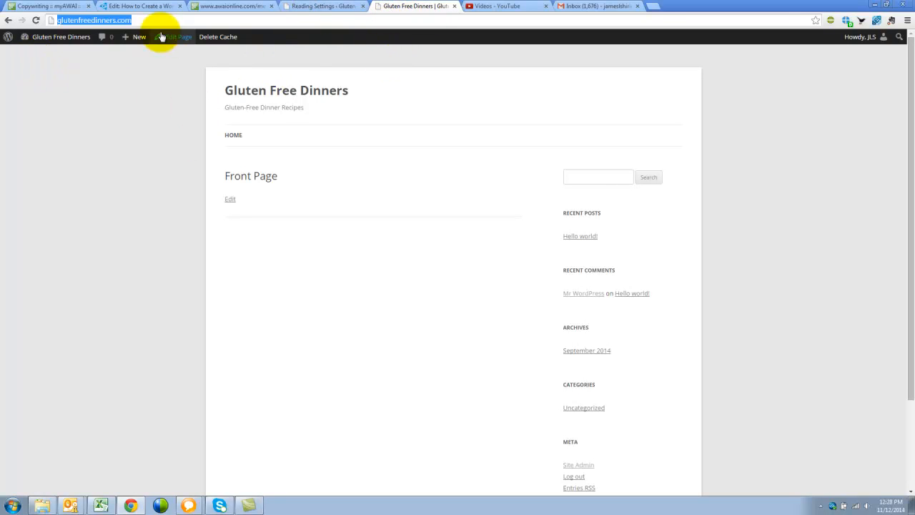
pyautogui.click(35, 20)
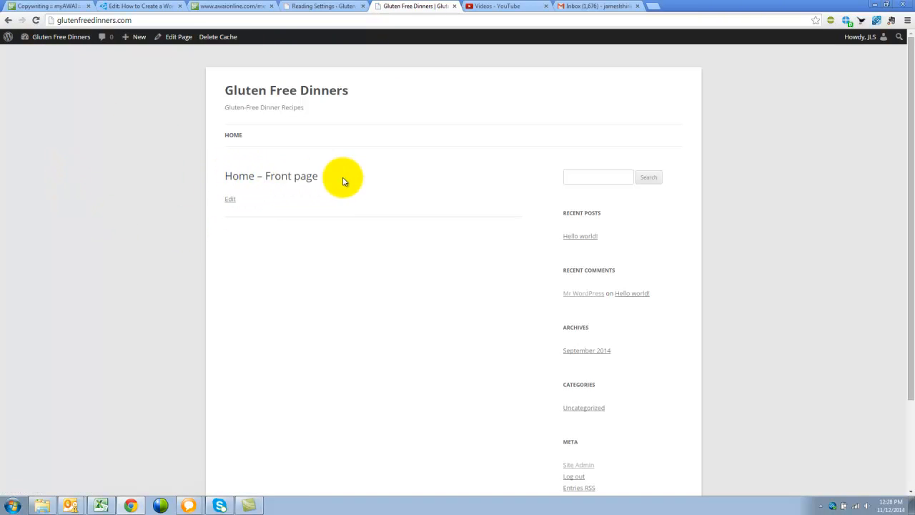
pyautogui.moveTo(319, 176); pyautogui.dragTo(226, 176)
pyautogui.click(273, 203)
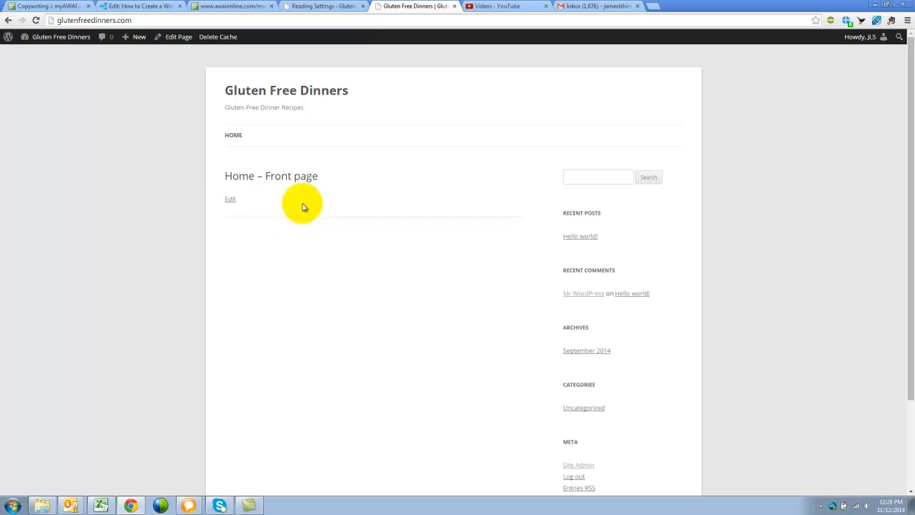
# Step: Return to the site administration and publish a new empty page titled "Blog"
pyautogui.click(326, 9)
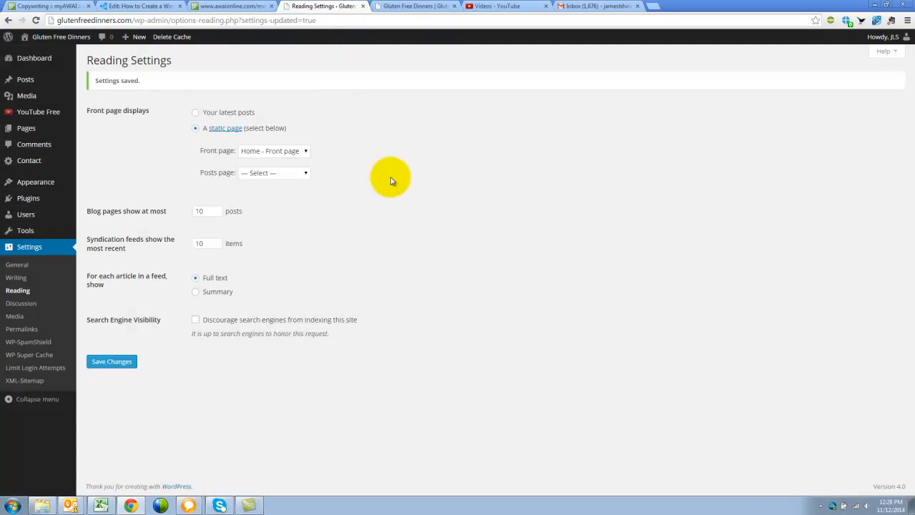
pyautogui.moveTo(32, 133)
pyautogui.click(90, 131)
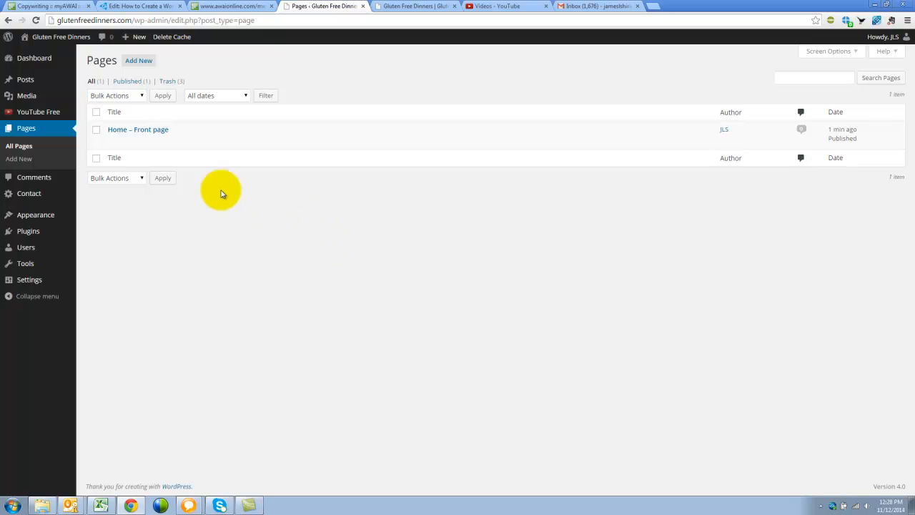
pyautogui.click(140, 62)
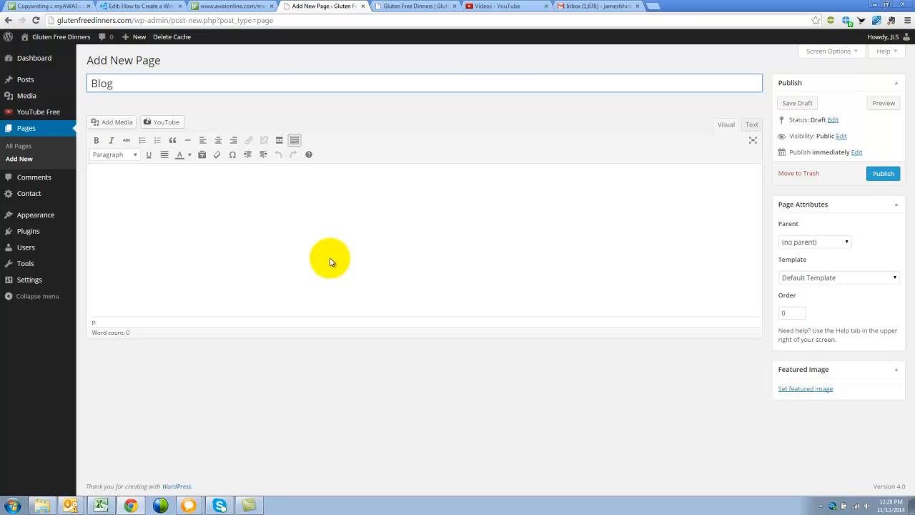
pyautogui.click(883, 173)
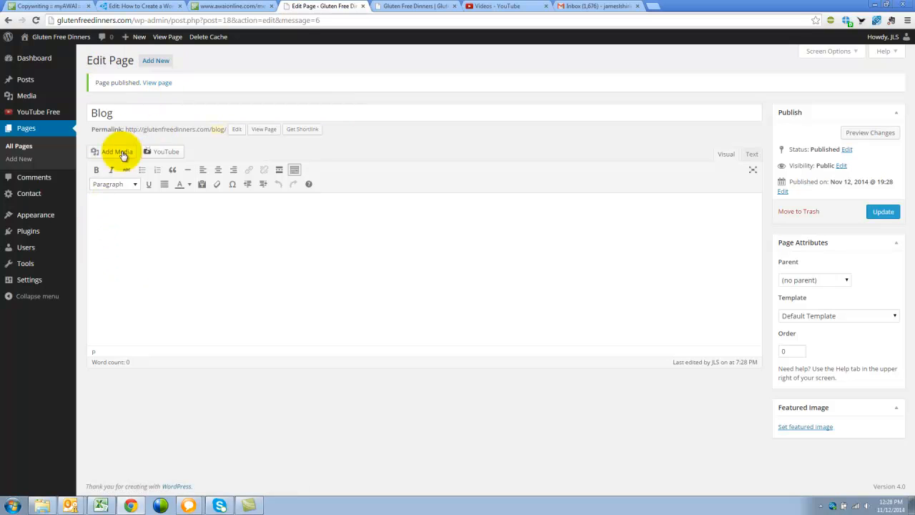
# Step: Add another new page titled "Contact Me" with an empty body and publish it
pyautogui.click(154, 63)
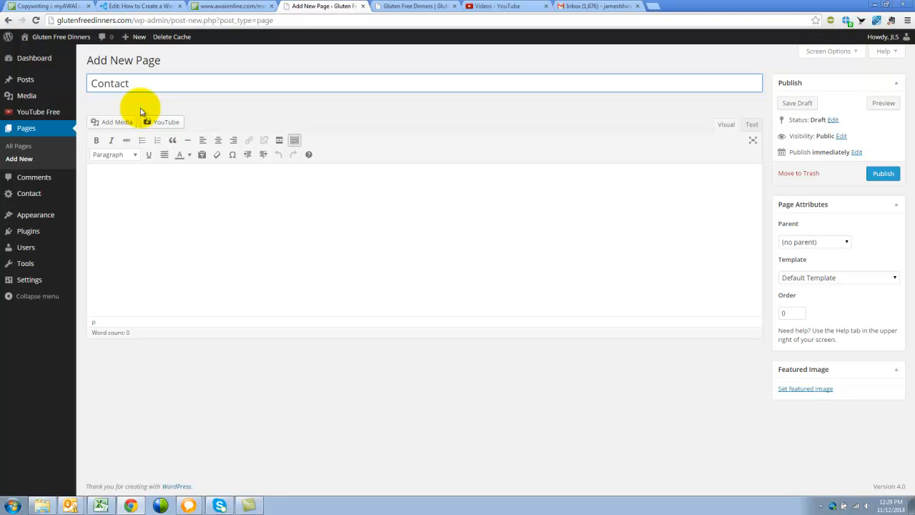
pyautogui.click(206, 270)
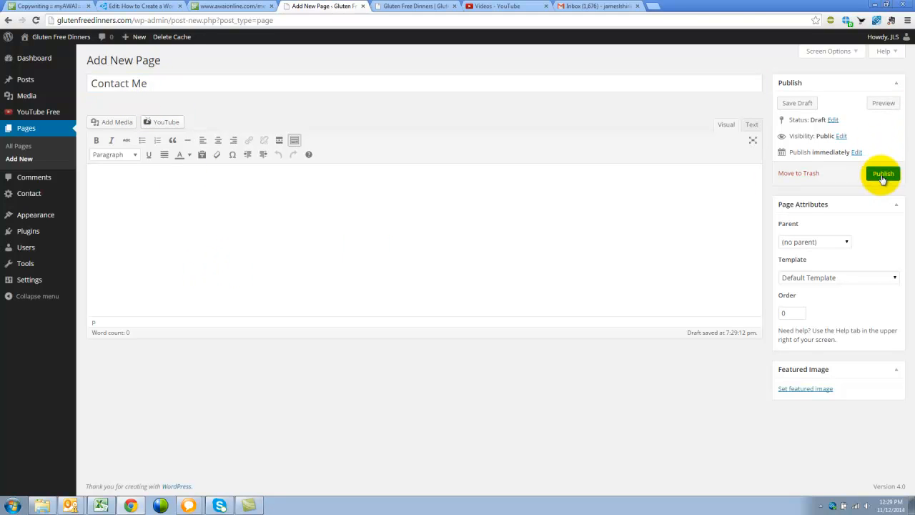
pyautogui.click(881, 175)
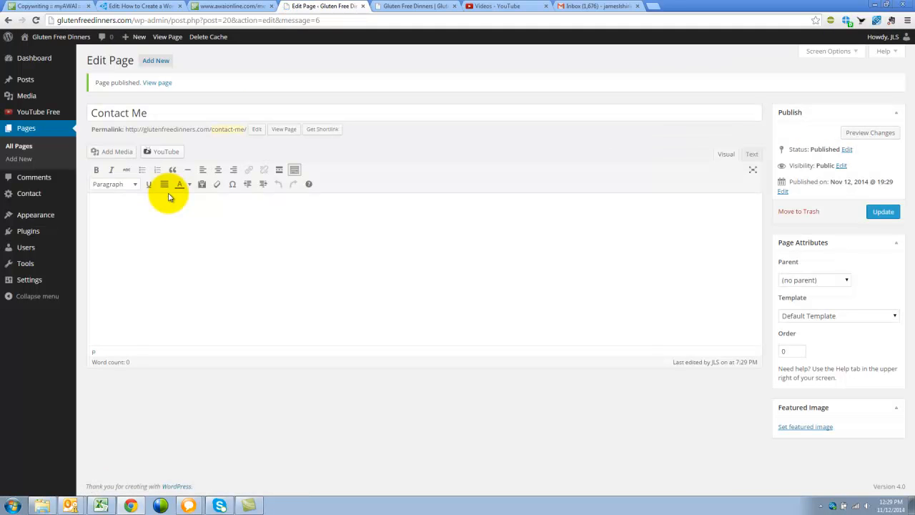
# Step: Add a new page titled "About Me" with an empty body, publish it and return to the list of all pages
pyautogui.click(156, 60)
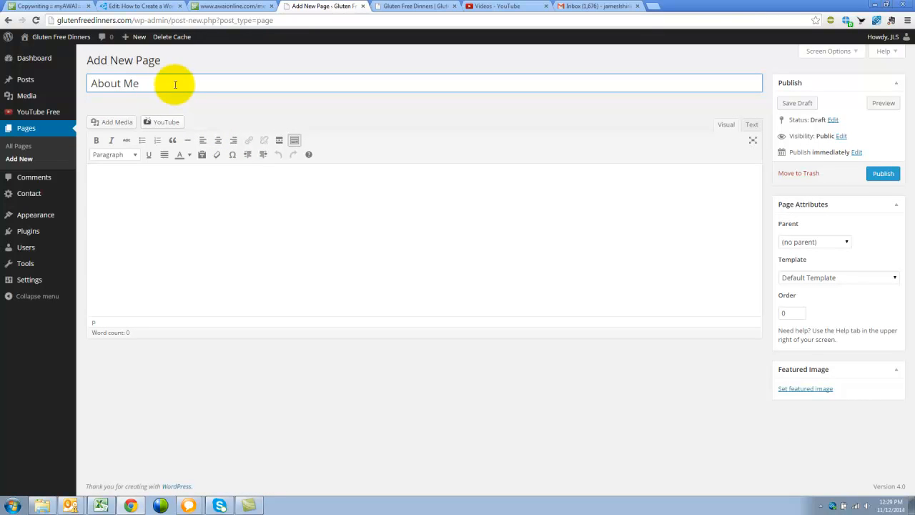
pyautogui.click(229, 188)
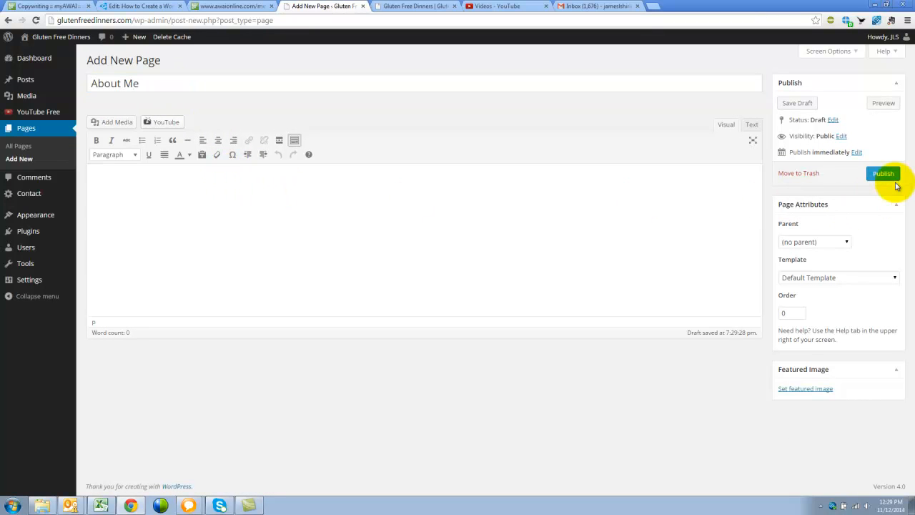
pyautogui.click(883, 174)
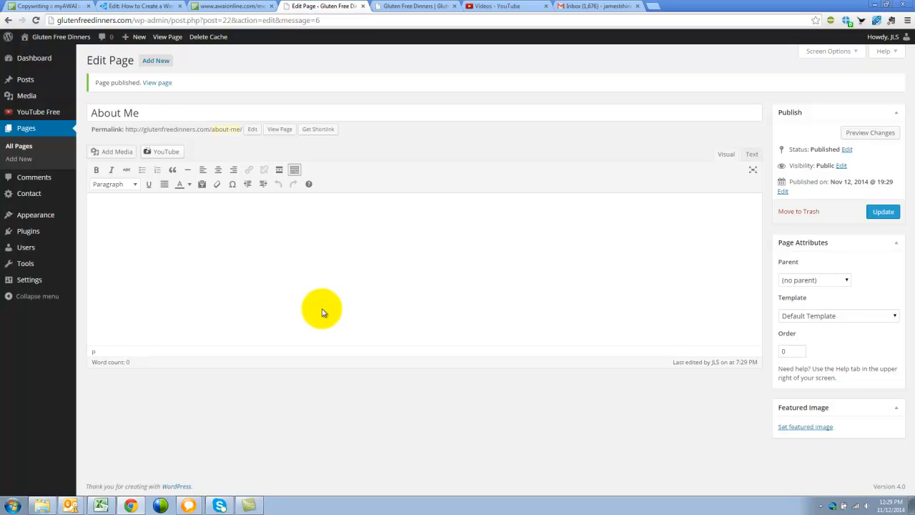
pyautogui.click(10, 148)
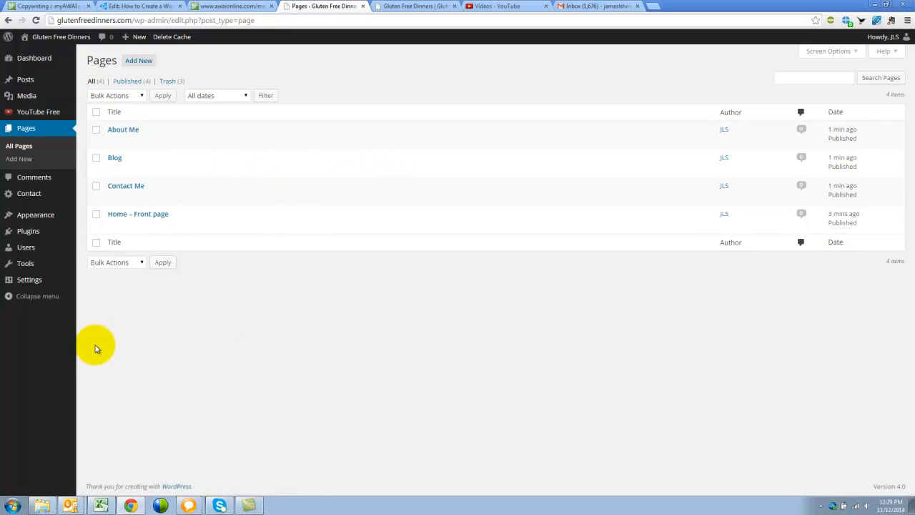
# Step: In the Reading settings, assign "Blog" as the posts page and save the changes, after a glance at the live front page
pyautogui.moveTo(62, 284)
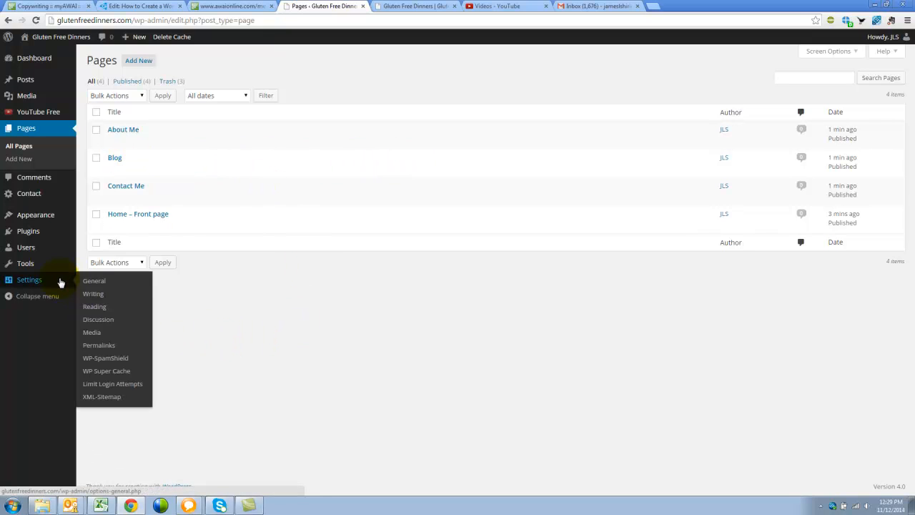
pyautogui.click(100, 308)
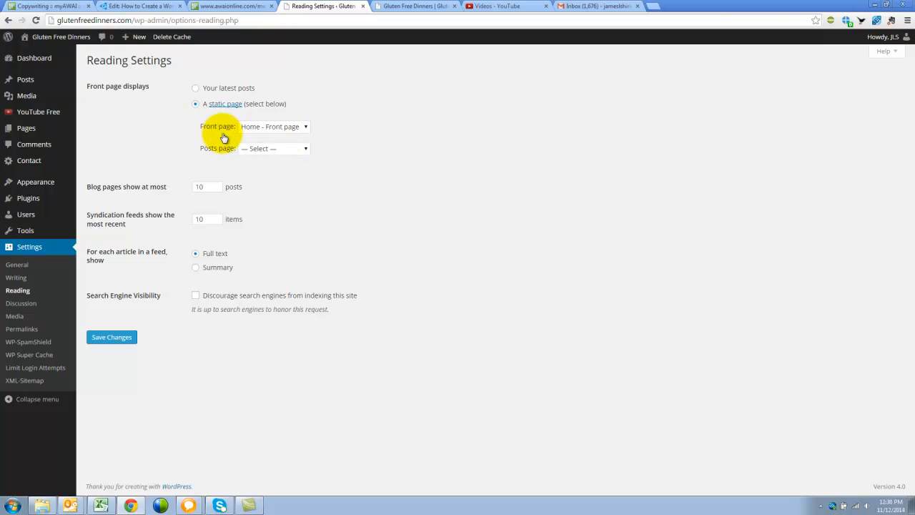
pyautogui.click(417, 8)
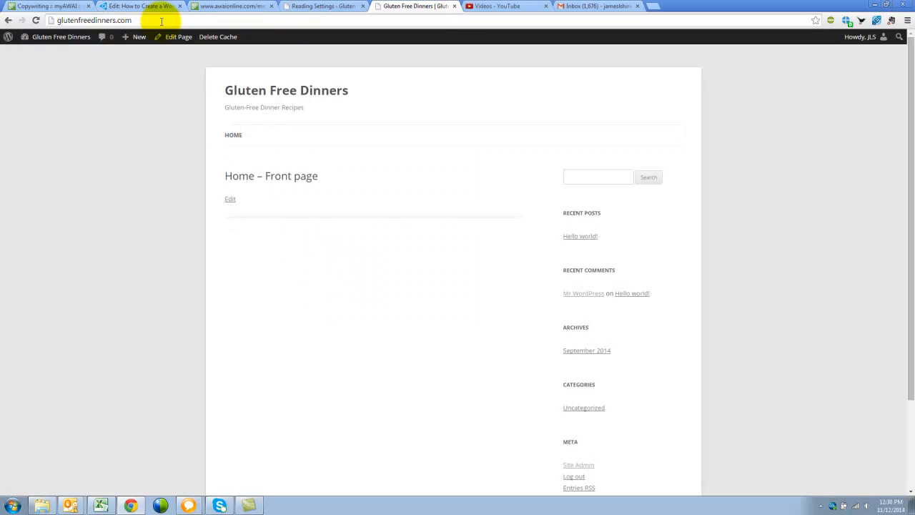
pyautogui.click(63, 21)
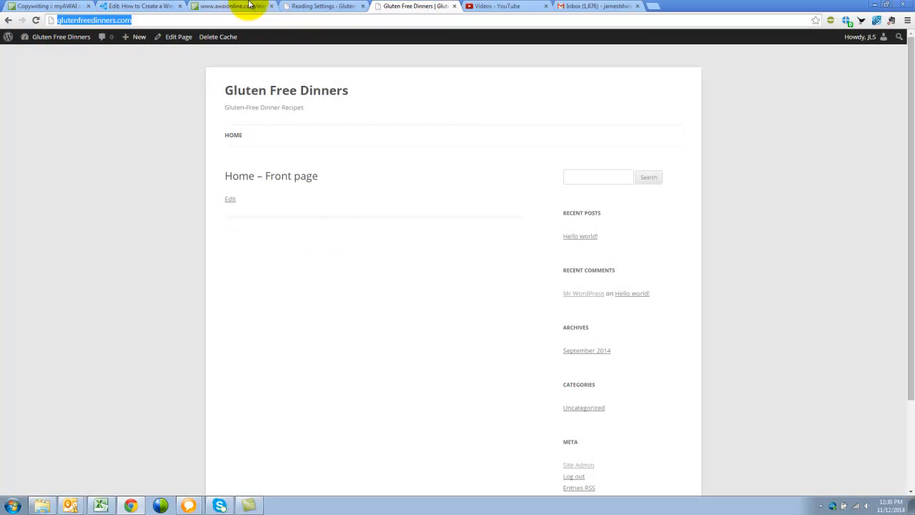
pyautogui.click(315, 9)
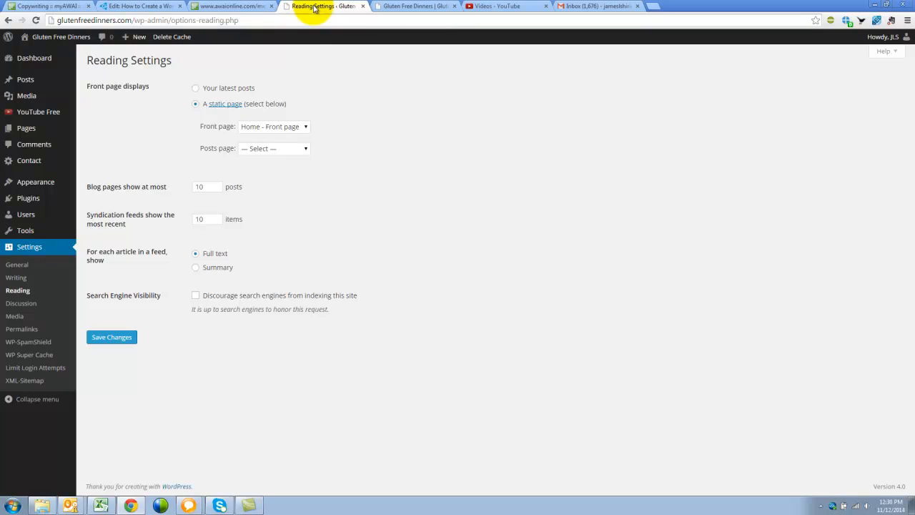
pyautogui.click(297, 151)
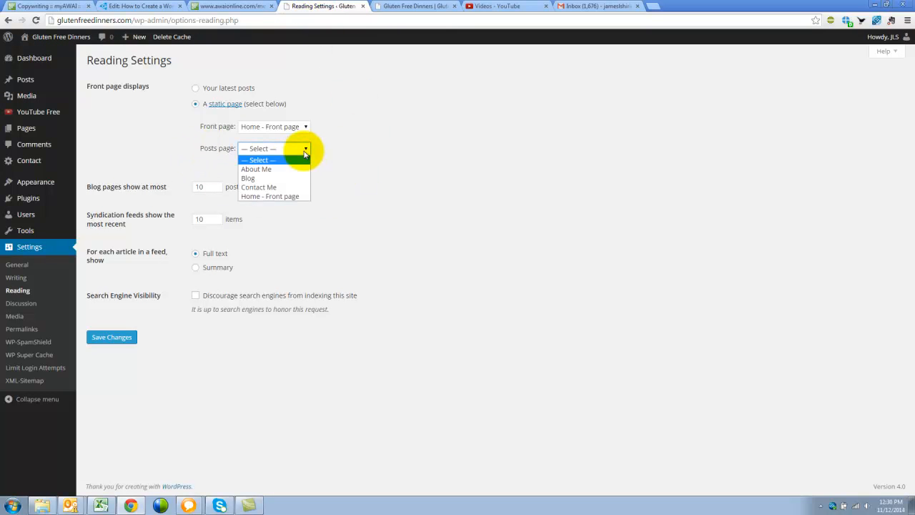
pyautogui.click(263, 178)
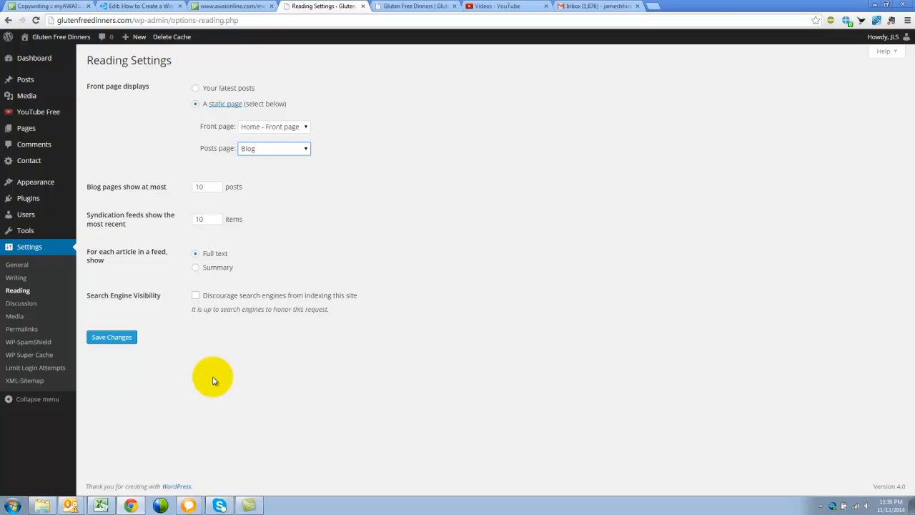
pyautogui.click(114, 338)
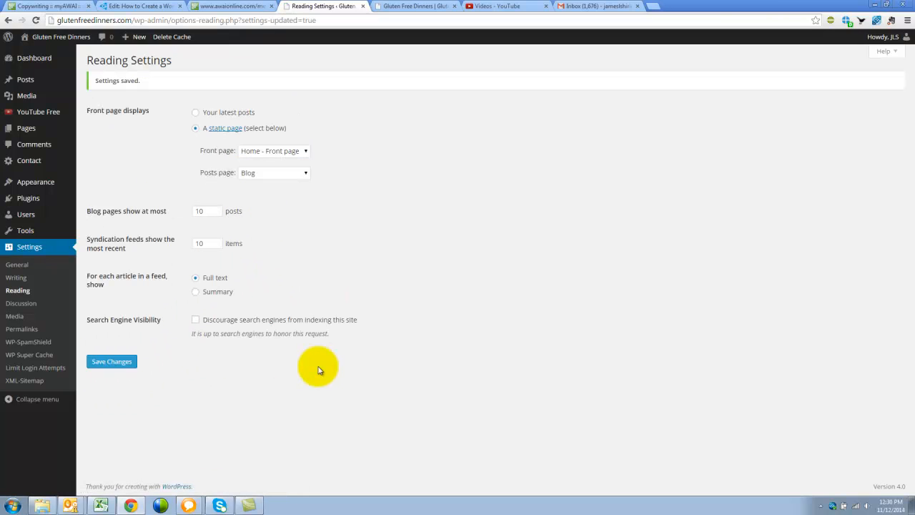
# Step: From the list of all pages, add a new page titled "Landing Page" with an empty body
pyautogui.moveTo(23, 101)
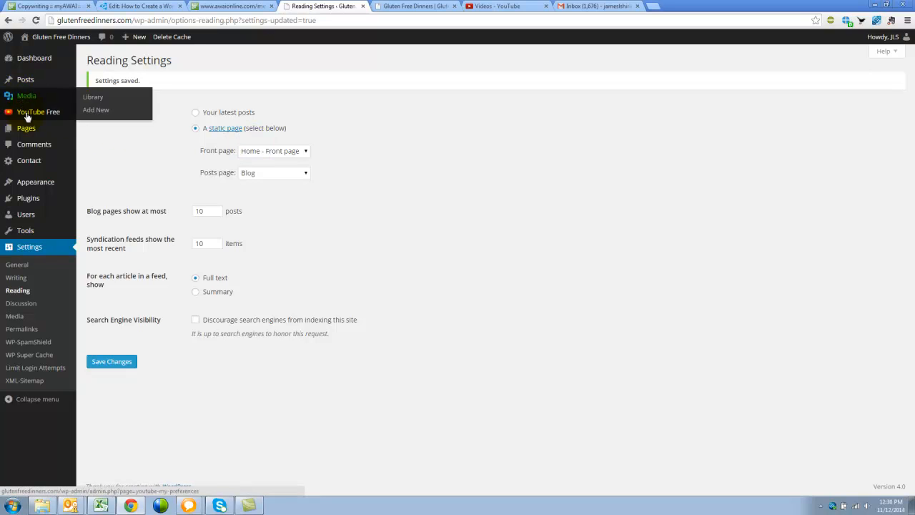
pyautogui.moveTo(31, 131)
pyautogui.click(106, 132)
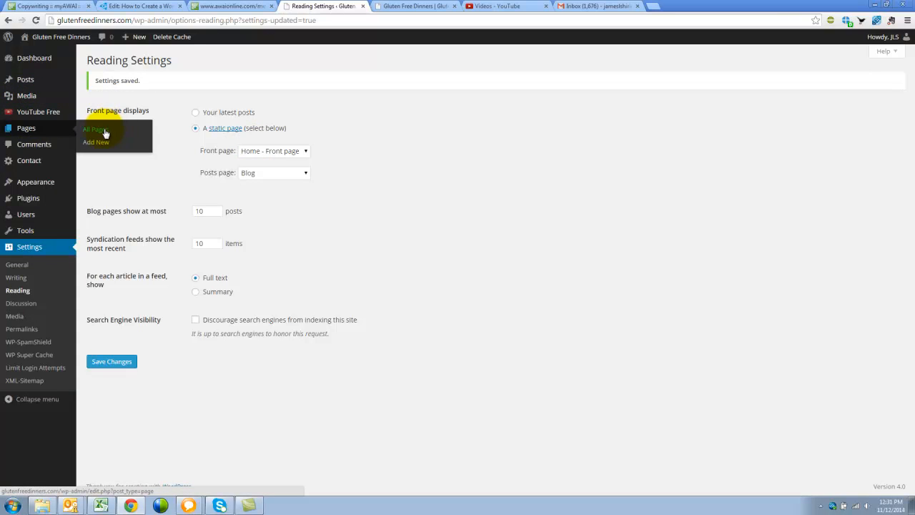
pyautogui.click(105, 133)
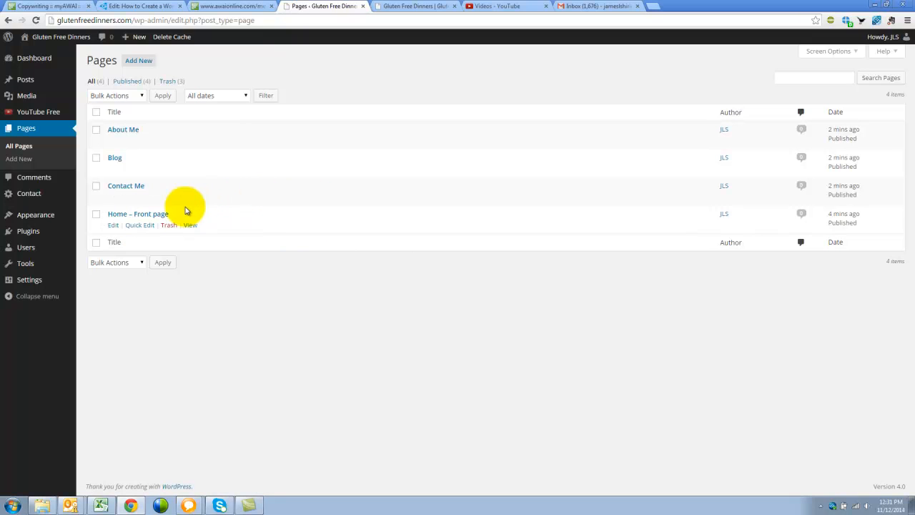
pyautogui.moveTo(38, 236)
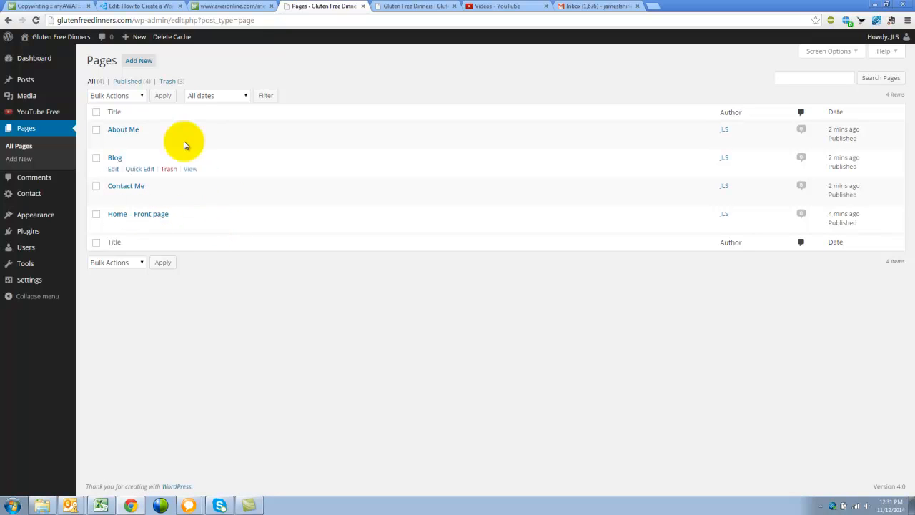
pyautogui.click(139, 61)
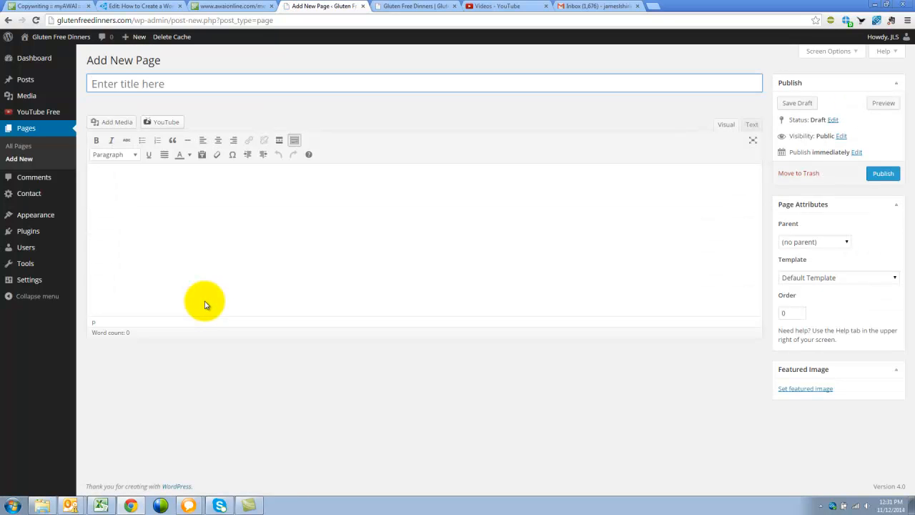
pyautogui.write('Landing Page')
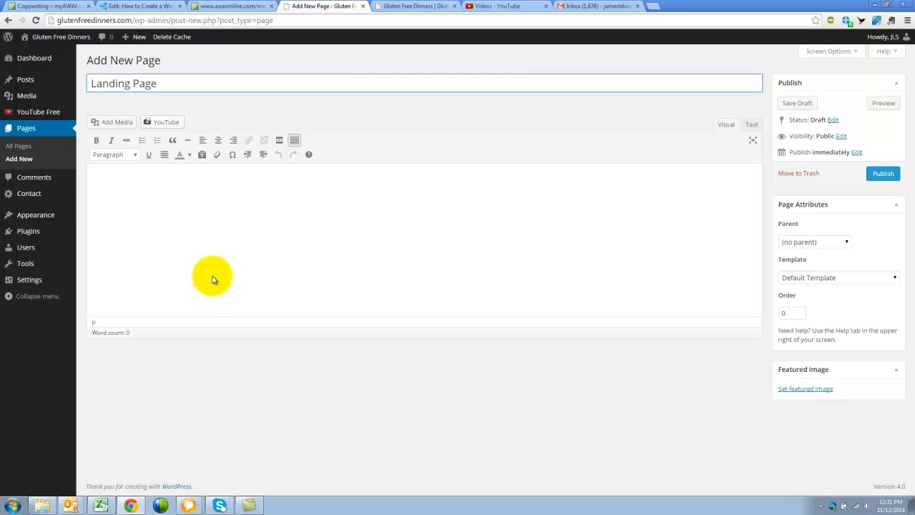
pyautogui.click(199, 196)
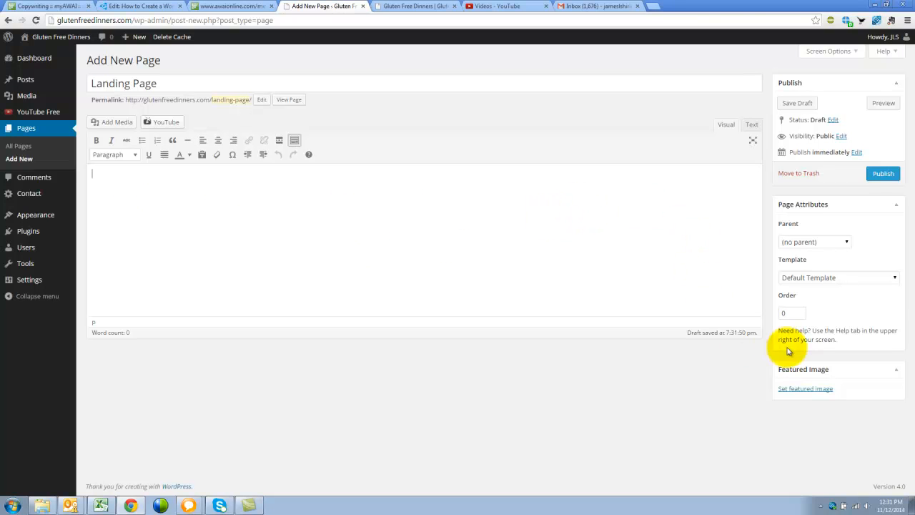
# Step: Assign the "Full-width Page Template, No Sidebar" template to the Landing Page and publish it
pyautogui.click(895, 278)
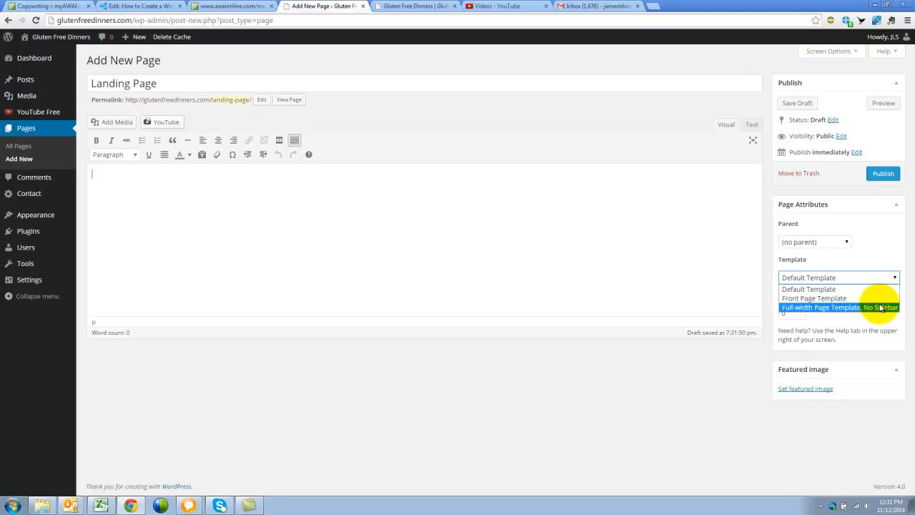
pyautogui.click(791, 308)
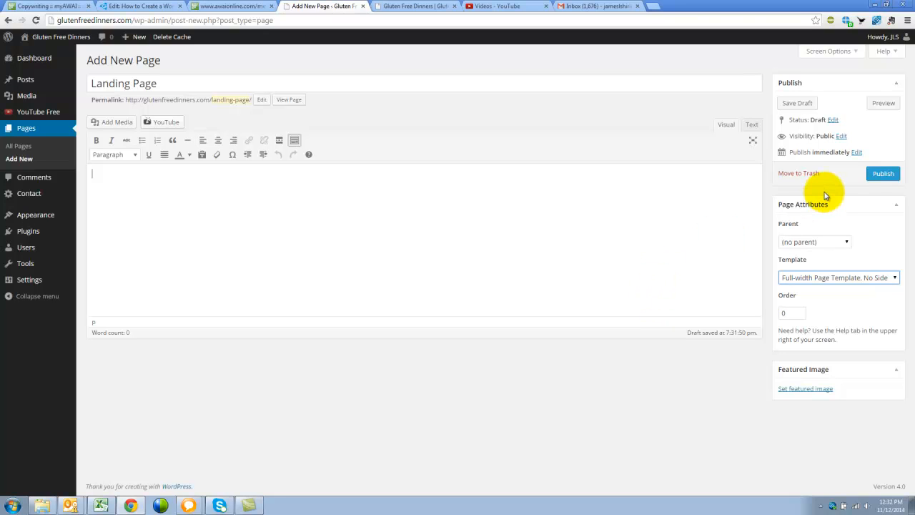
pyautogui.click(883, 174)
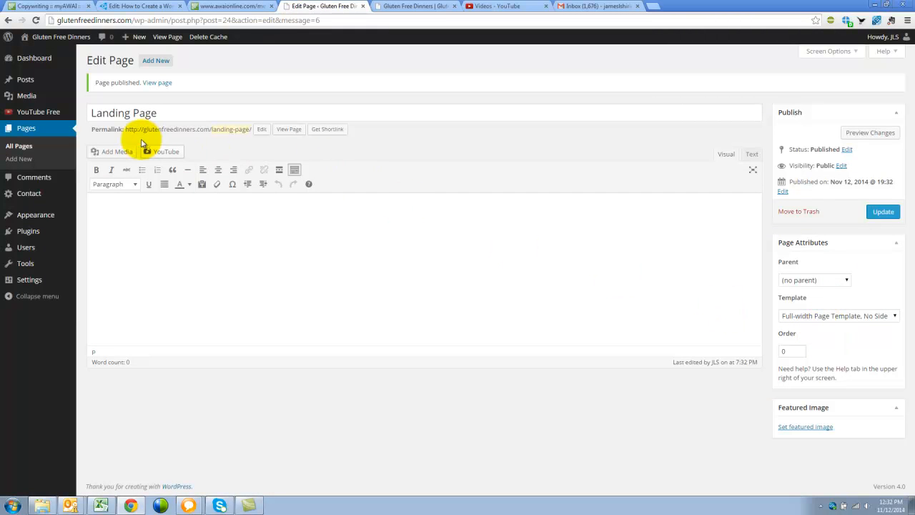
# Step: Copy the Landing Page's permalink and load it in the live site's browser tab to check the page layout
pyautogui.moveTo(122, 133); pyautogui.dragTo(252, 130)
pyautogui.hotkey('ctrl', 'c')
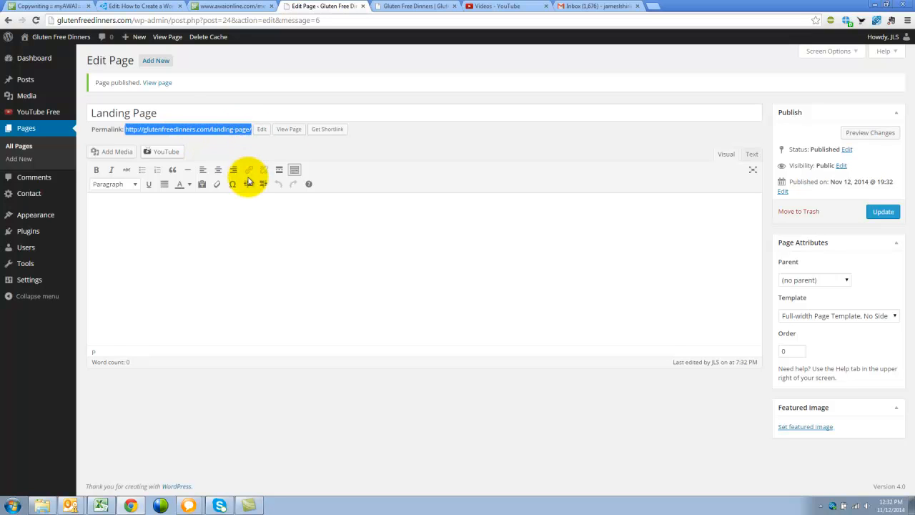
pyautogui.click(399, 7)
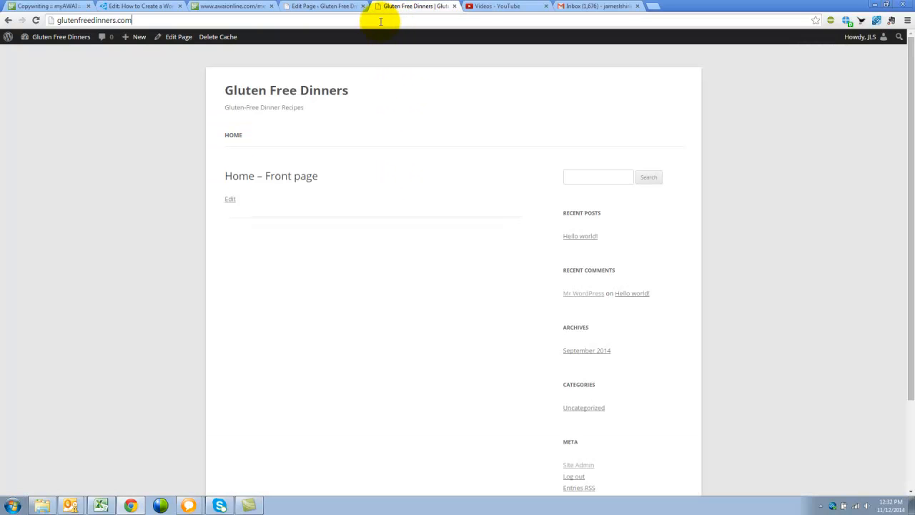
pyautogui.click(380, 20)
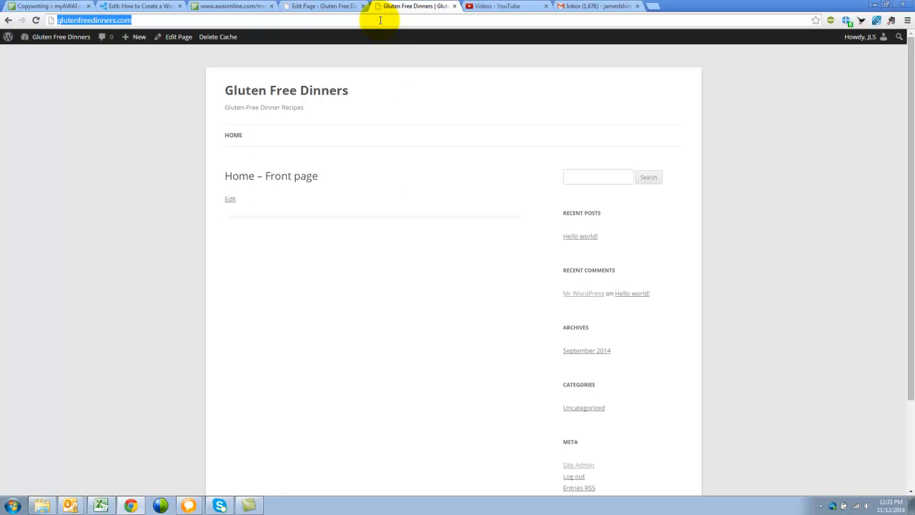
pyautogui.hotkey('ctrl', 'v')
pyautogui.press('Return')
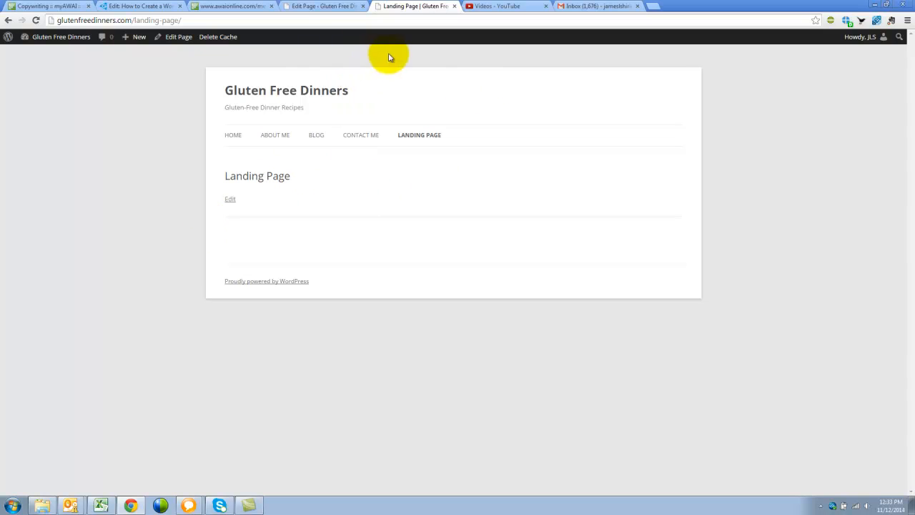
# Step: Return to editing the Landing Page and examine its visibility, status and publication date options without changing them
pyautogui.click(329, 6)
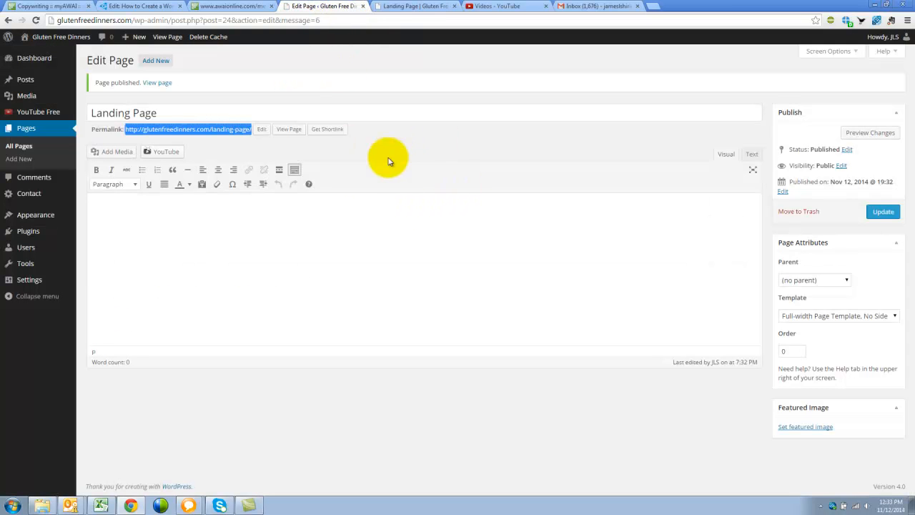
pyautogui.click(365, 218)
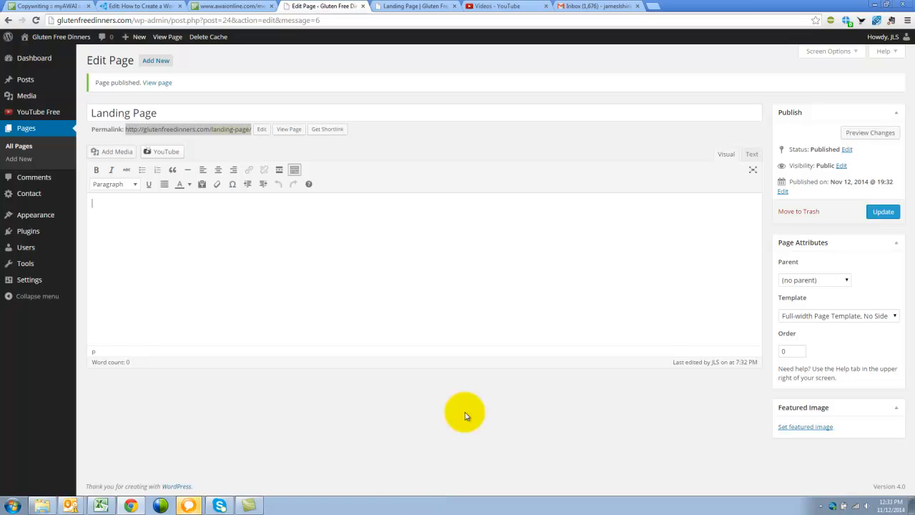
pyautogui.click(842, 165)
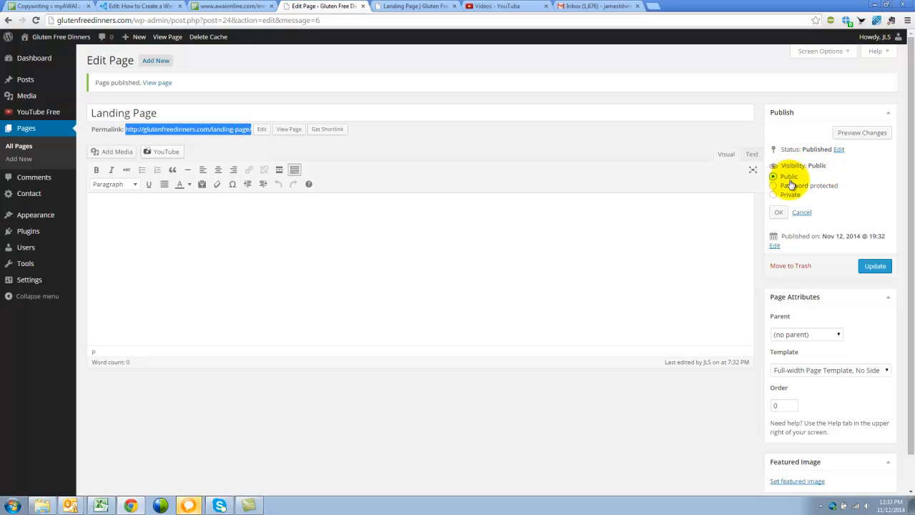
pyautogui.click(839, 148)
pyautogui.click(826, 163)
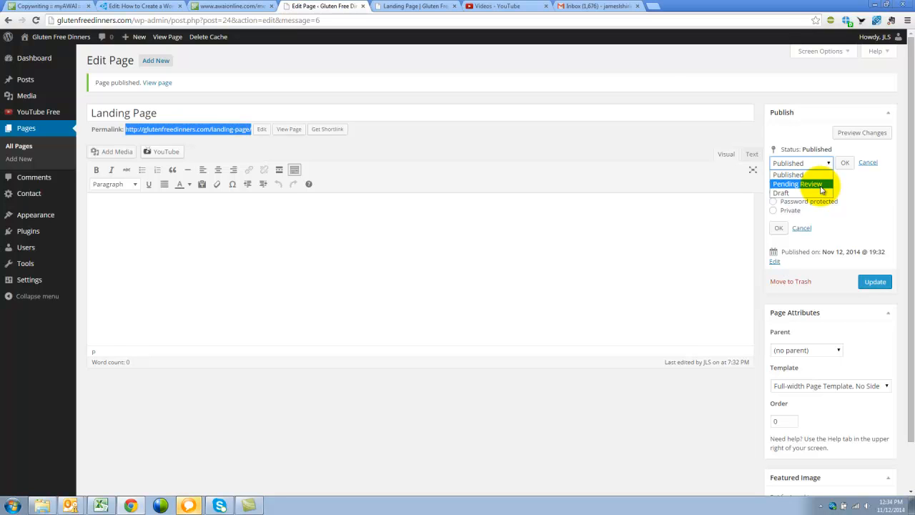
pyautogui.click(854, 179)
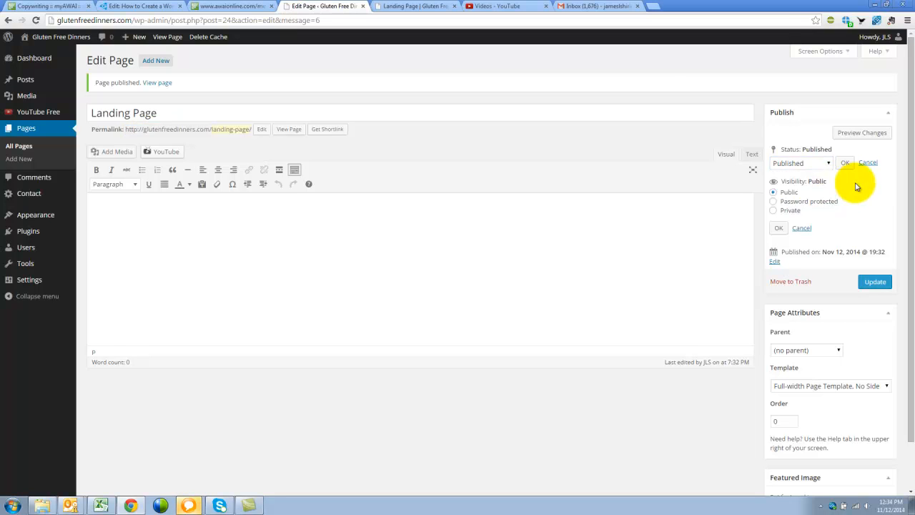
pyautogui.click(775, 263)
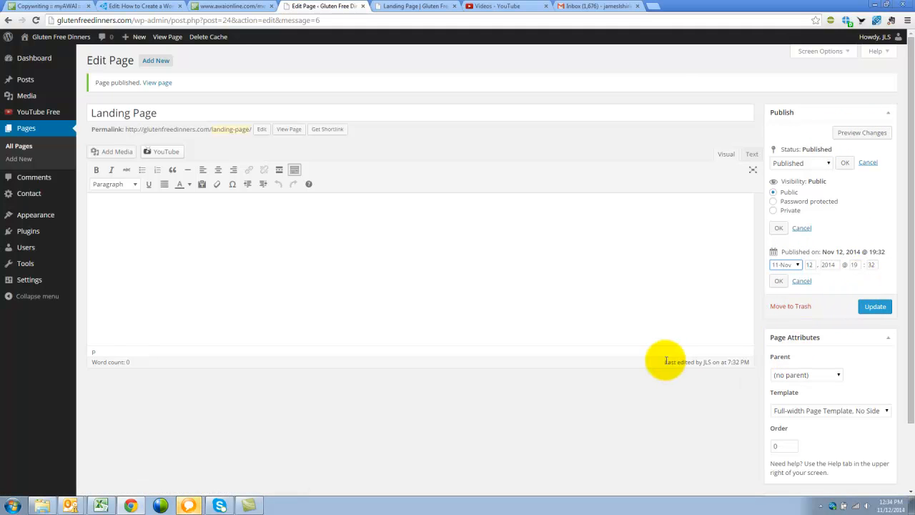
pyautogui.scroll(-2, 580, 373)
pyautogui.scroll(2, 580, 373)
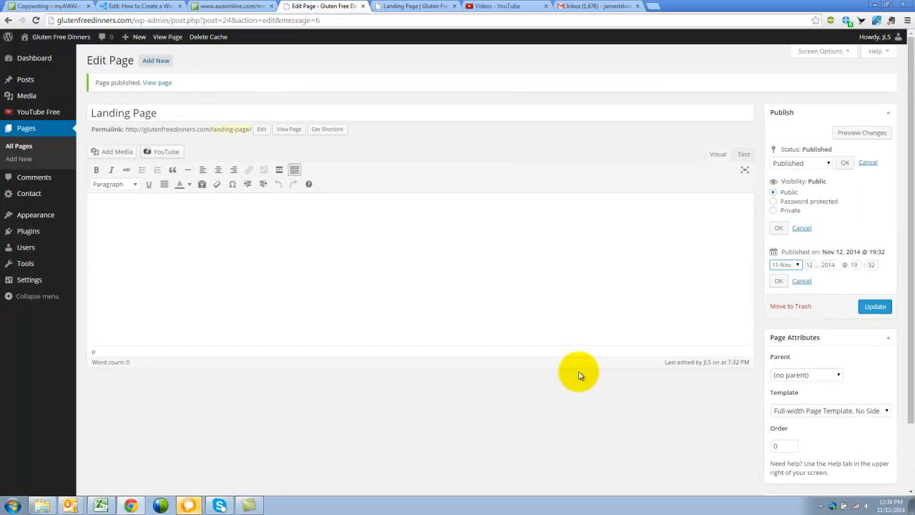
# Step: In the Landing Page's body editor, hide the second row of formatting tools and show it again
pyautogui.click(178, 226)
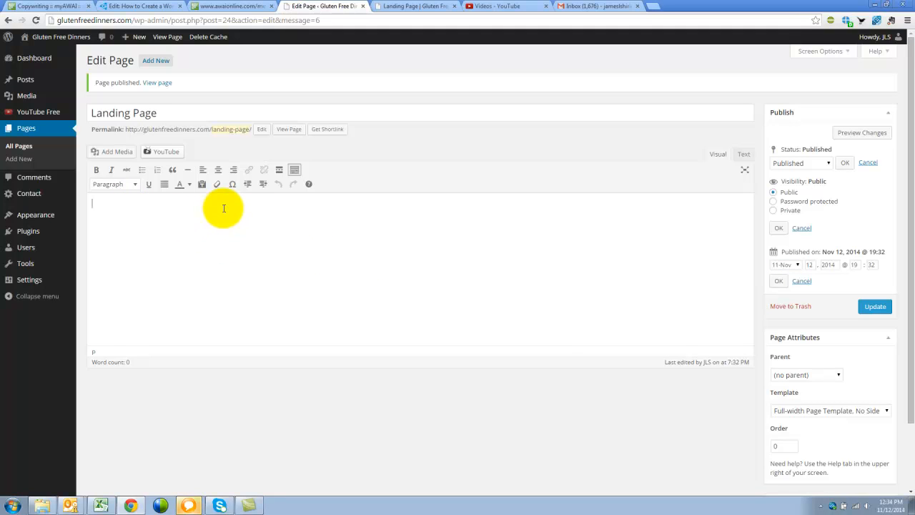
pyautogui.click(293, 169)
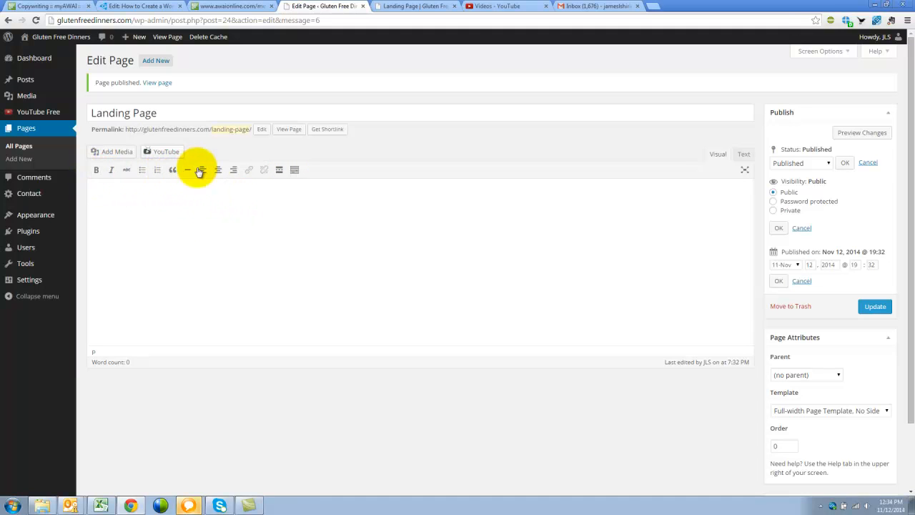
pyautogui.click(295, 170)
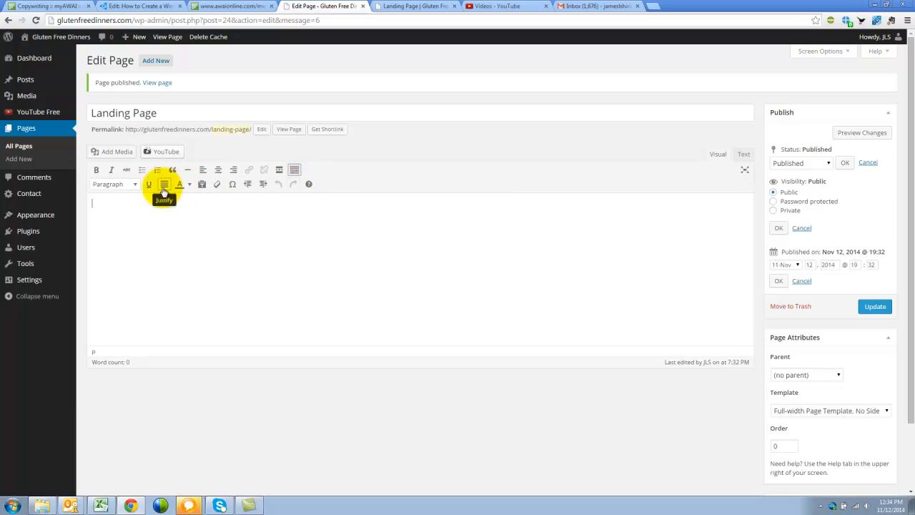